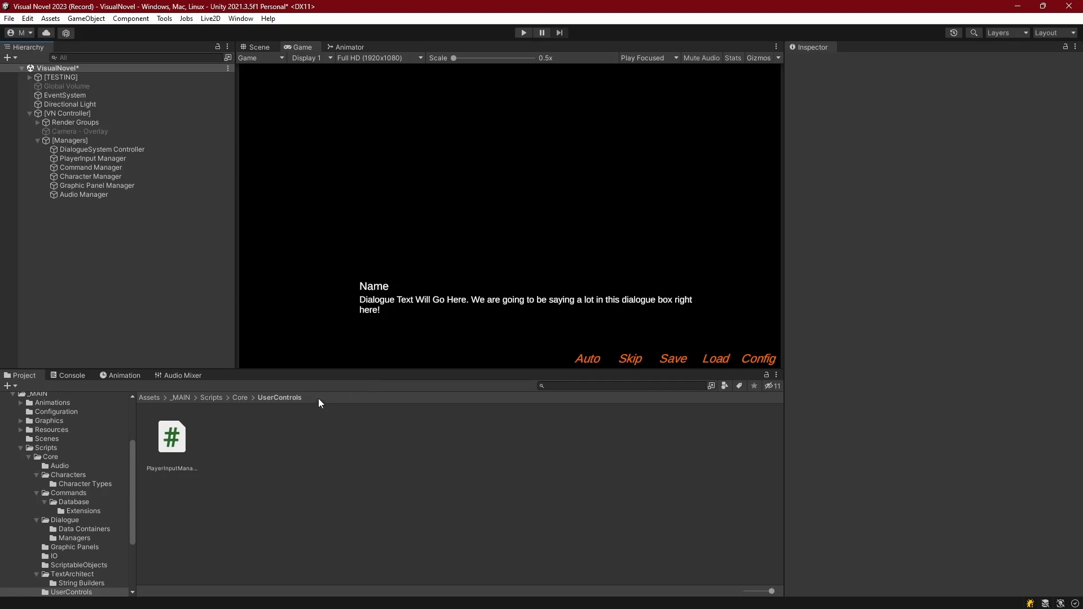
Open the PlayerInputManager script from the PlayerInput Manager object and examine its key checks in Update and its PromptAdvance method.
click(90, 158)
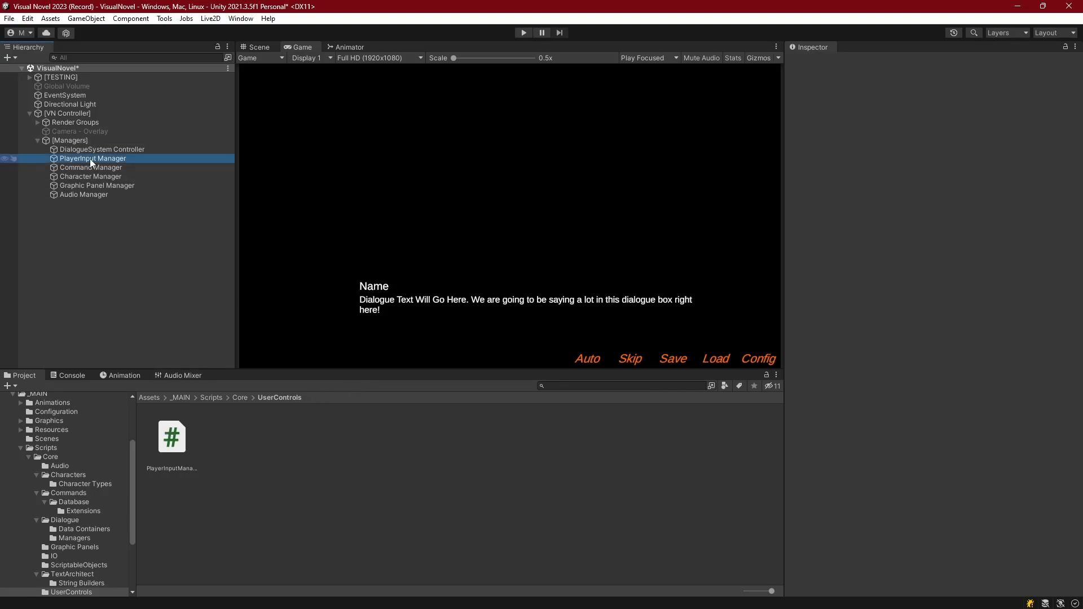
double_click(934, 158)
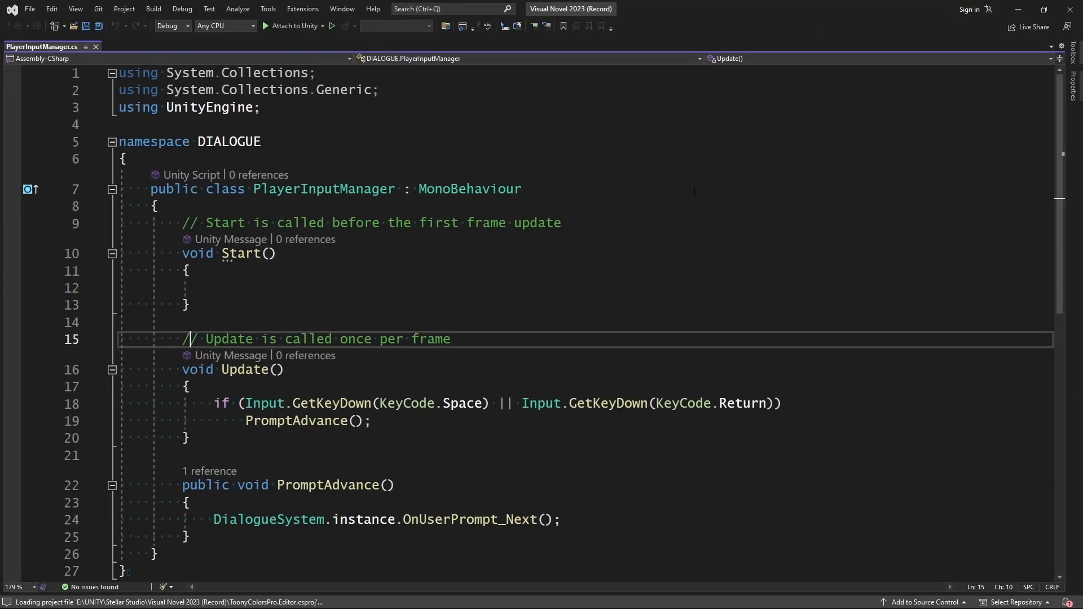
scroll(262, 400, down, 1)
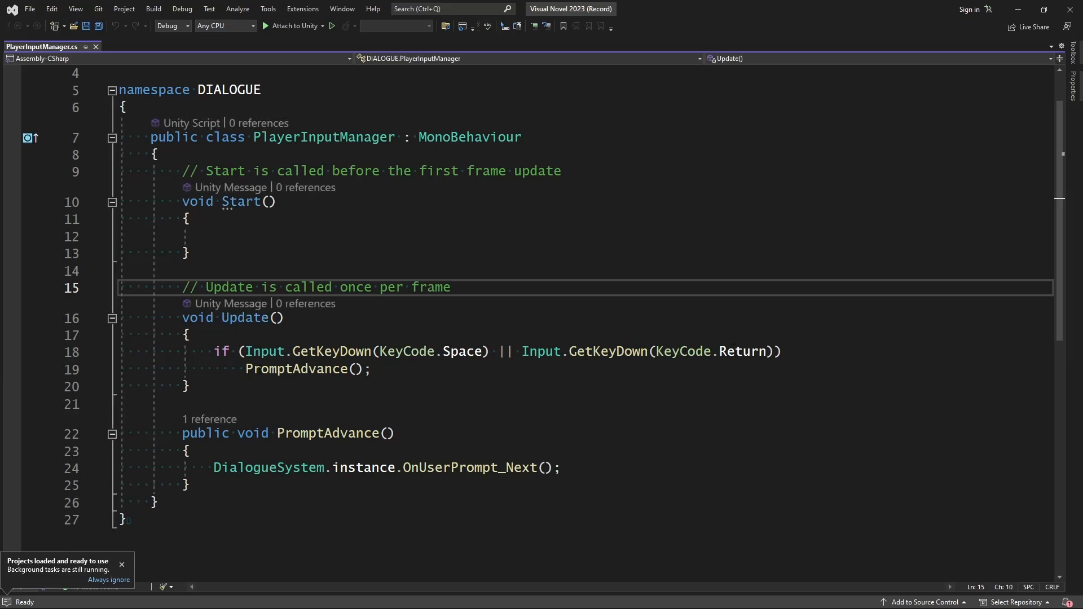
key(Down)
key(Down)
key(Down)
key(Down)
key(Home)
key(shift+End)
key(Down)
key(Down)
key(Down)
key(Down)
key(Down)
key(End)
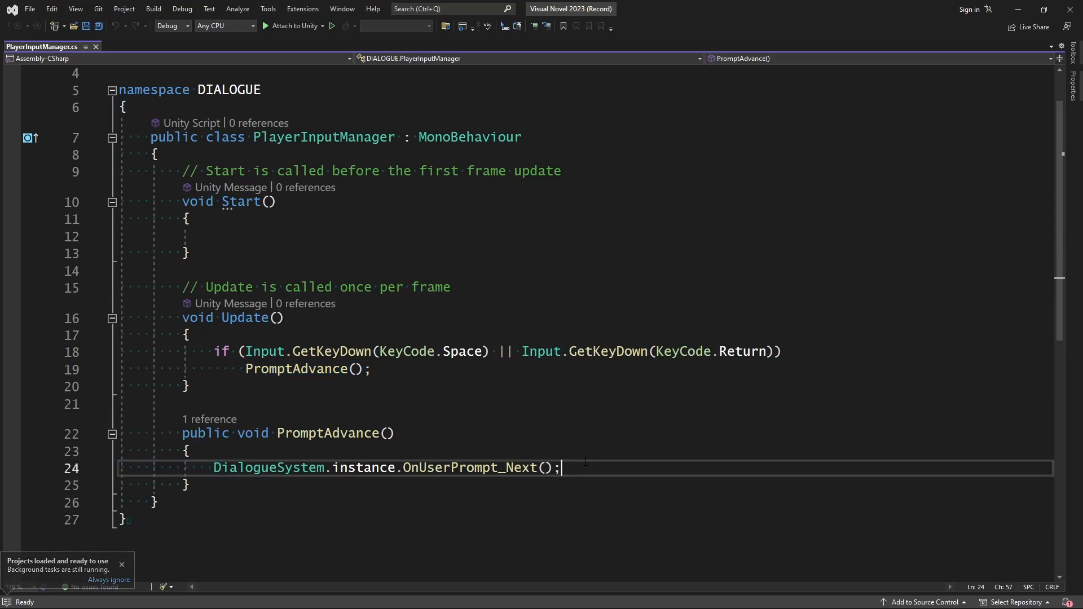
key(shift+Down)
drag(373, 369, 239, 353)
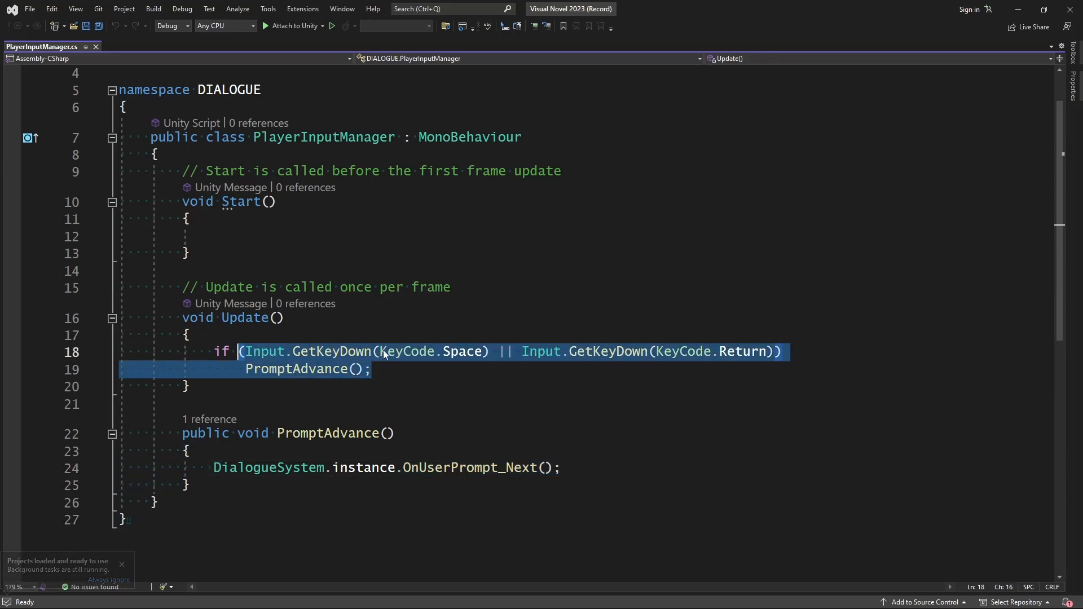
click(440, 368)
scroll(786, 169, up, 1)
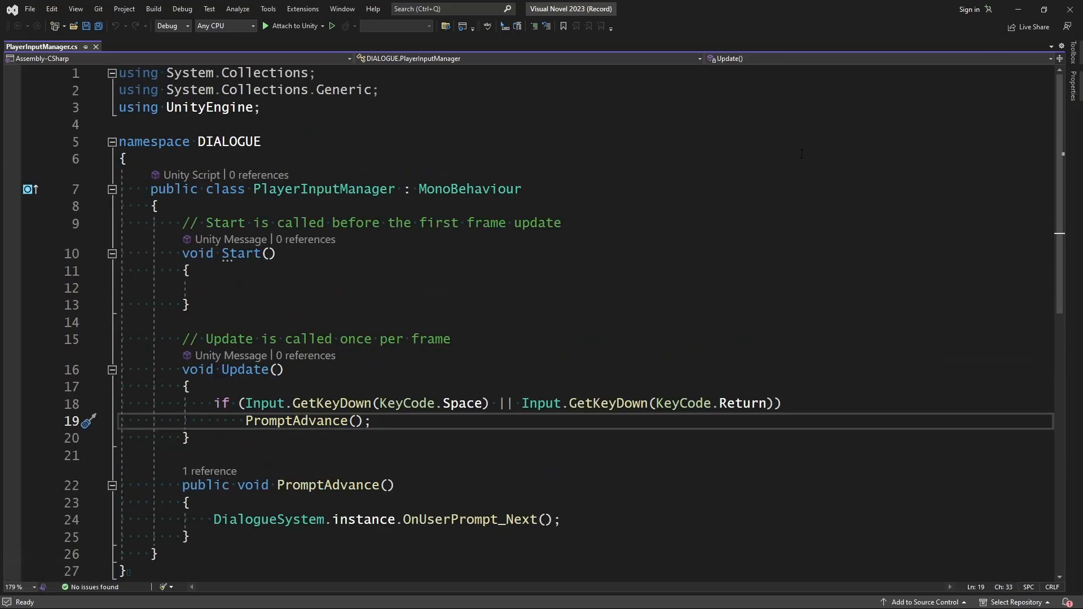
click(1017, 7)
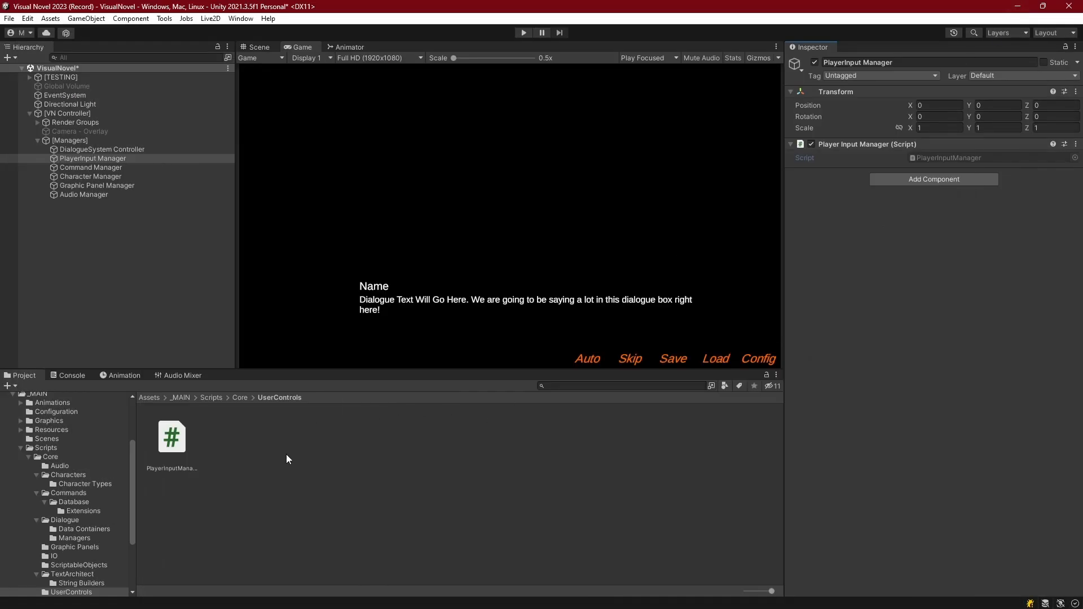
Install the Input System package, version 1.3.0, from the Unity Registry through the Package Manager.
click(242, 20)
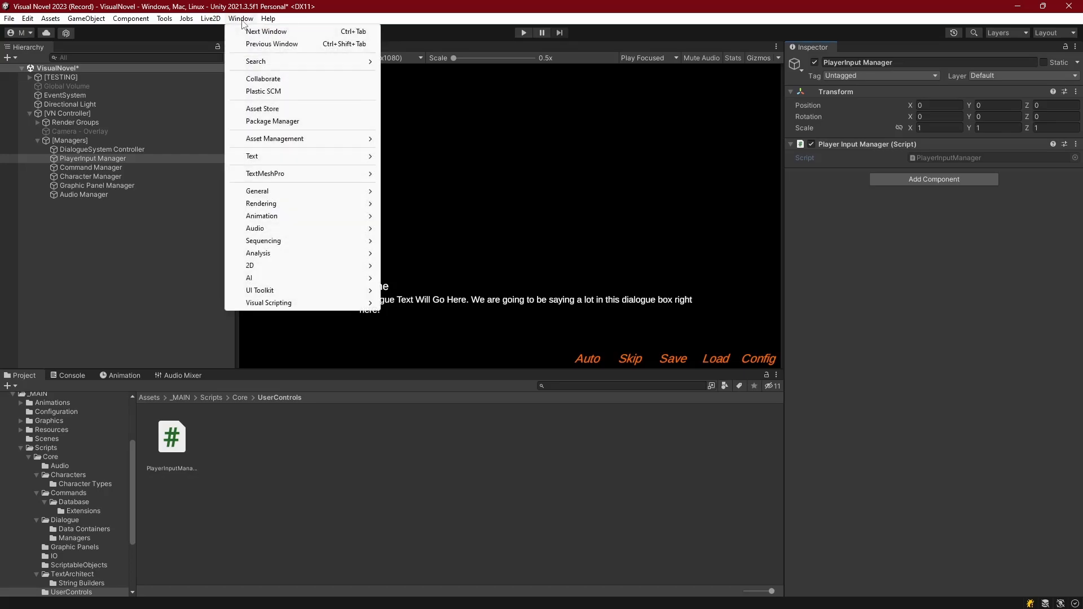
click(263, 120)
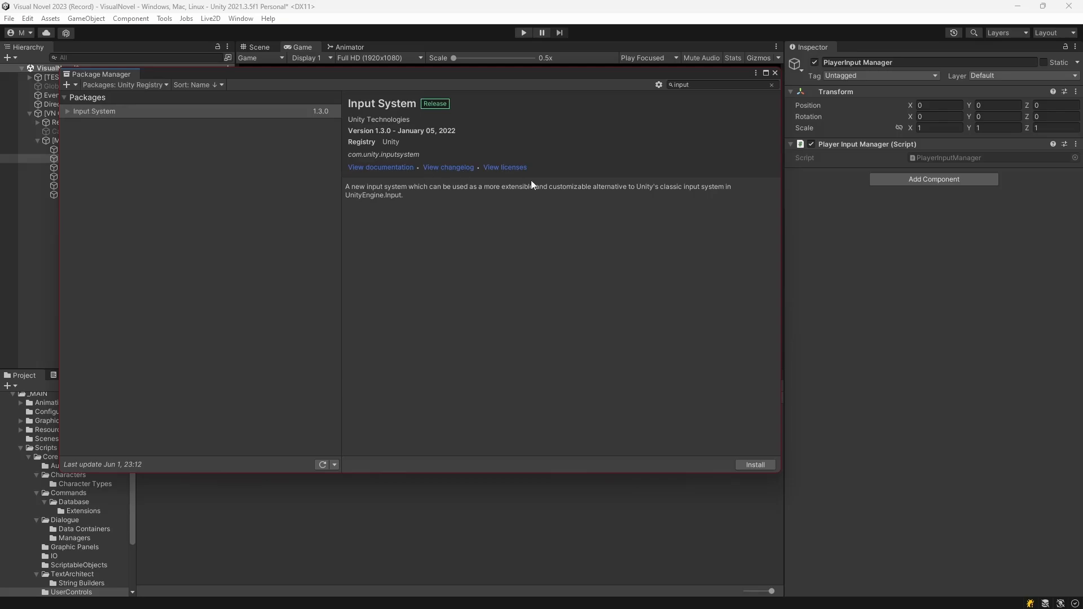
click(755, 465)
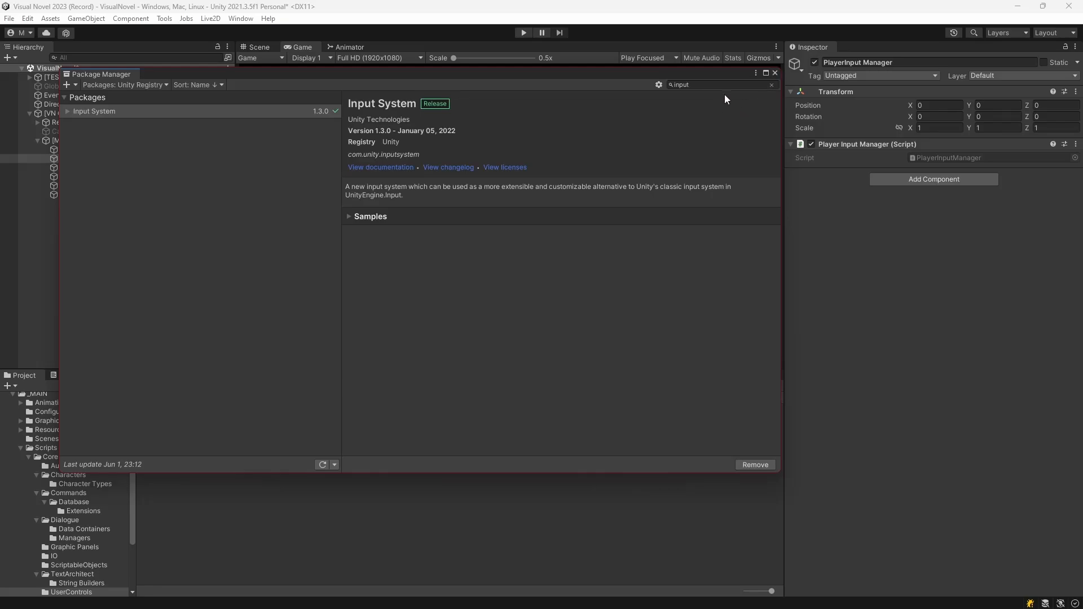
drag(709, 72, 833, 95)
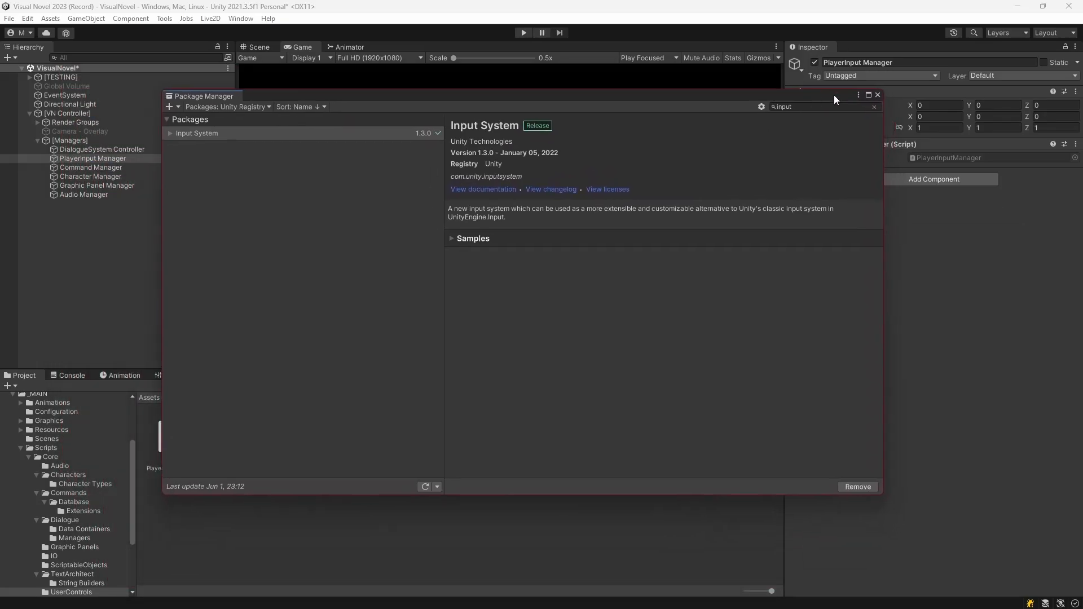
click(878, 95)
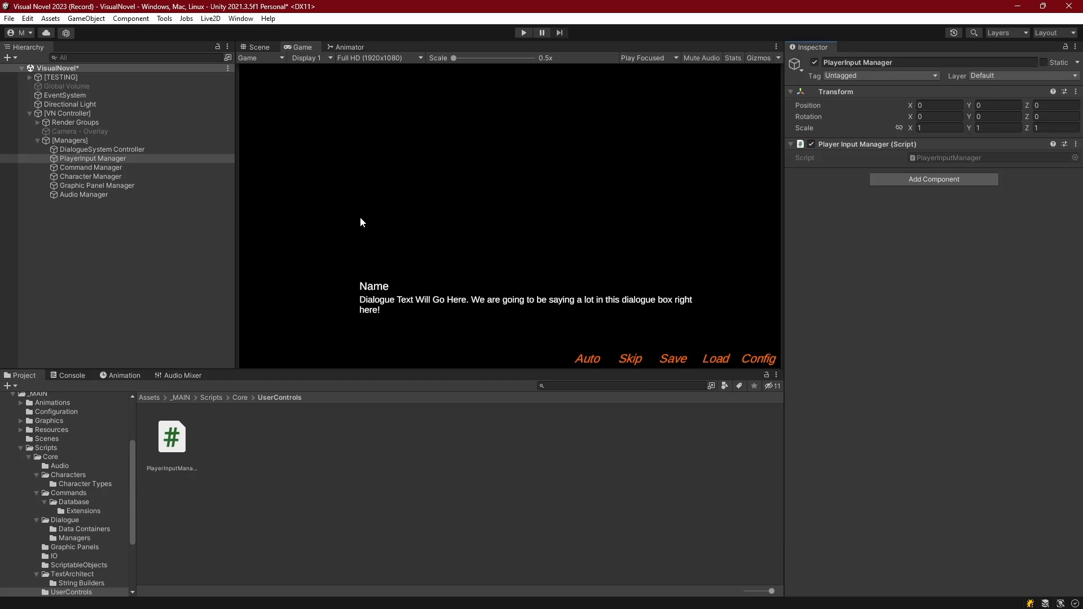
Set Active Input Handling to Both in the Player project settings, applying the editor restart and saving the VisualNovel scene.
click(27, 18)
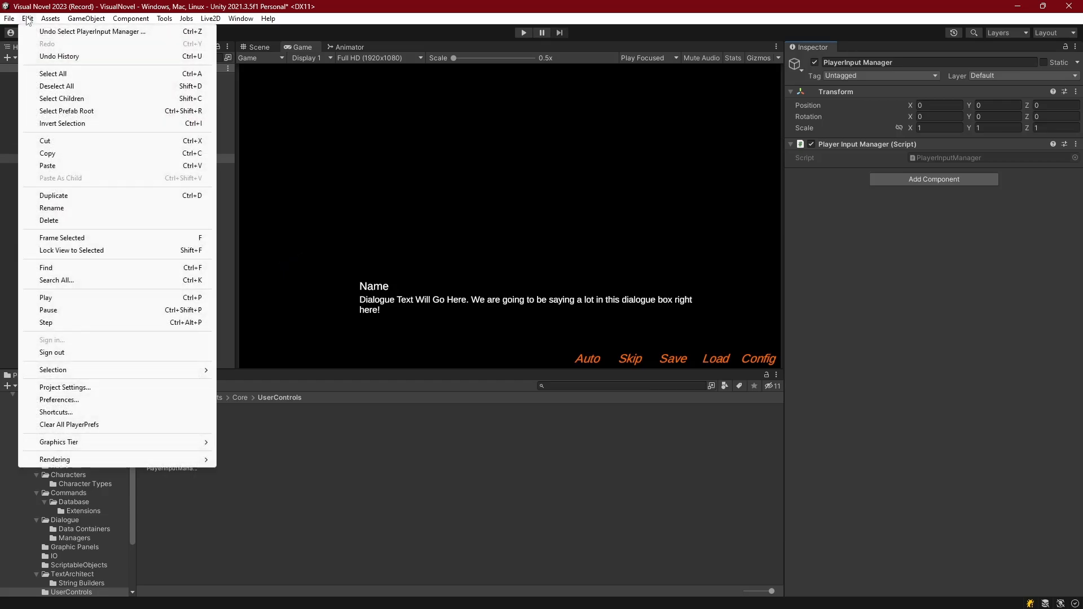
click(55, 388)
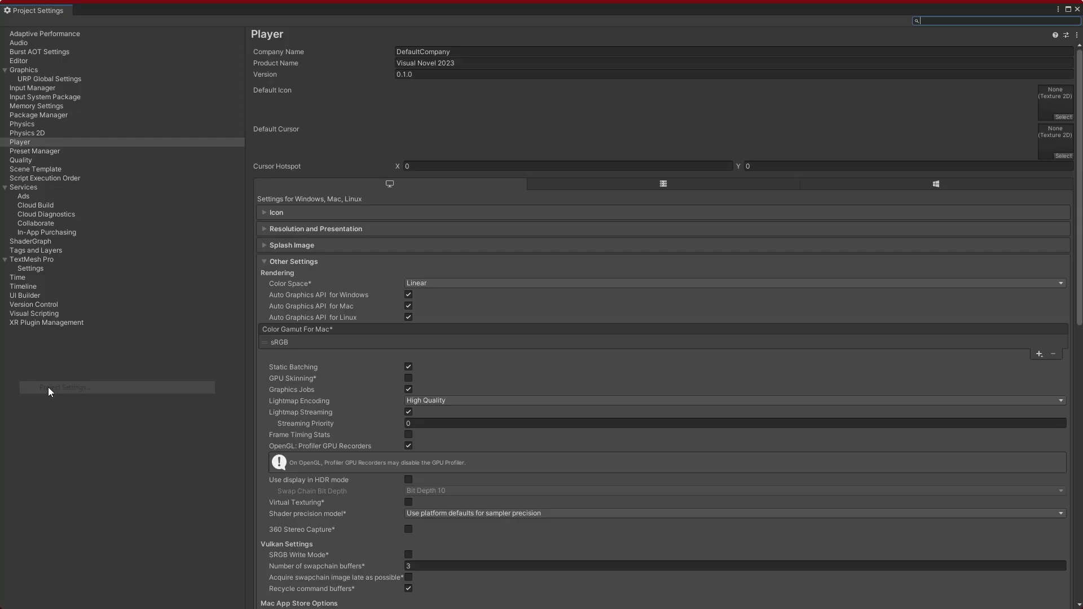
click(28, 139)
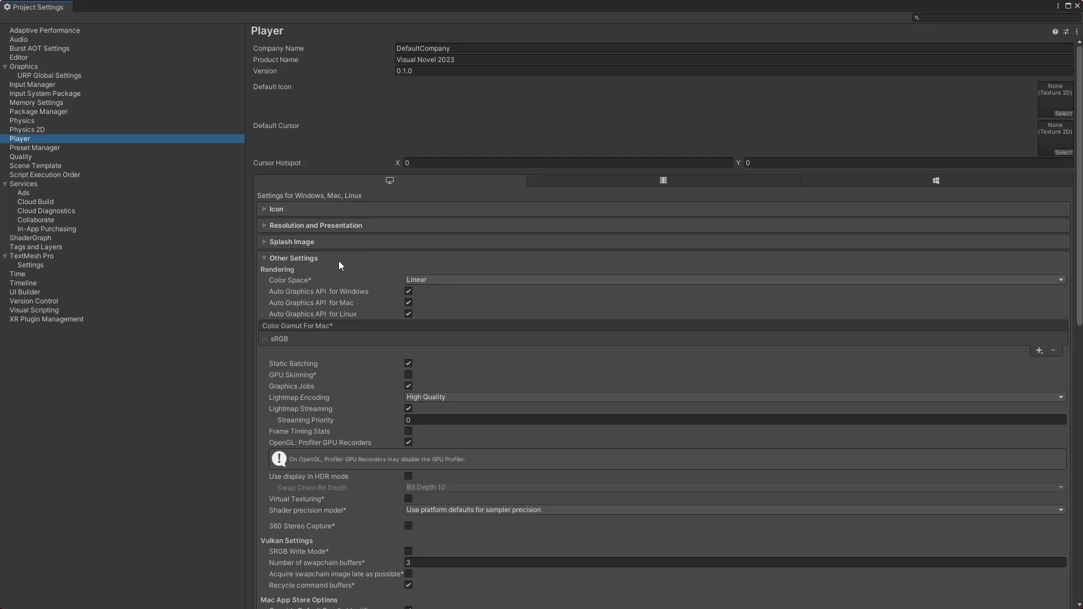
scroll(329, 260, down, 10)
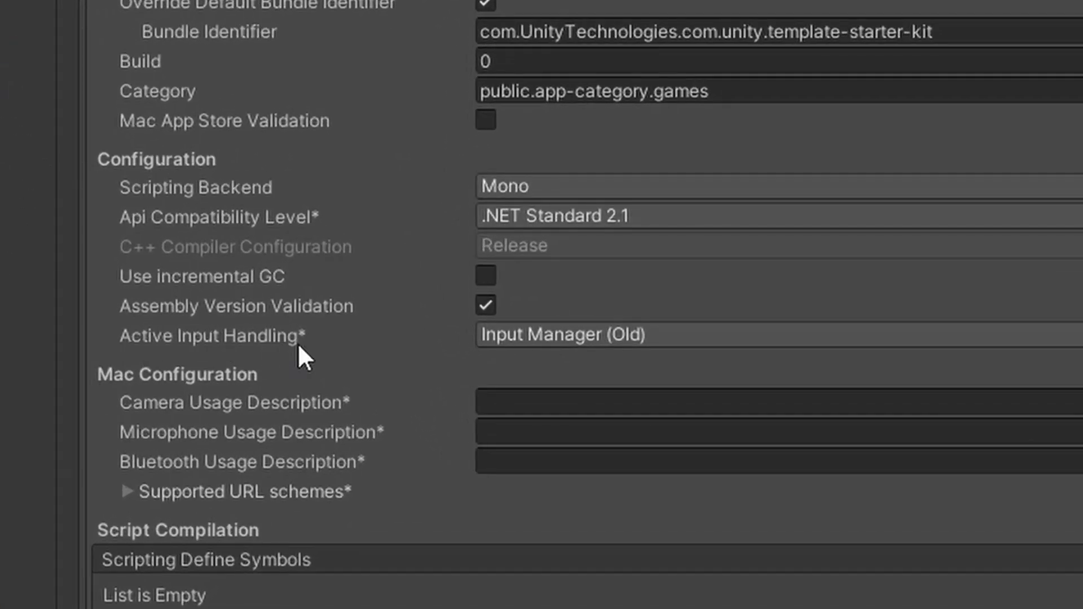
click(621, 338)
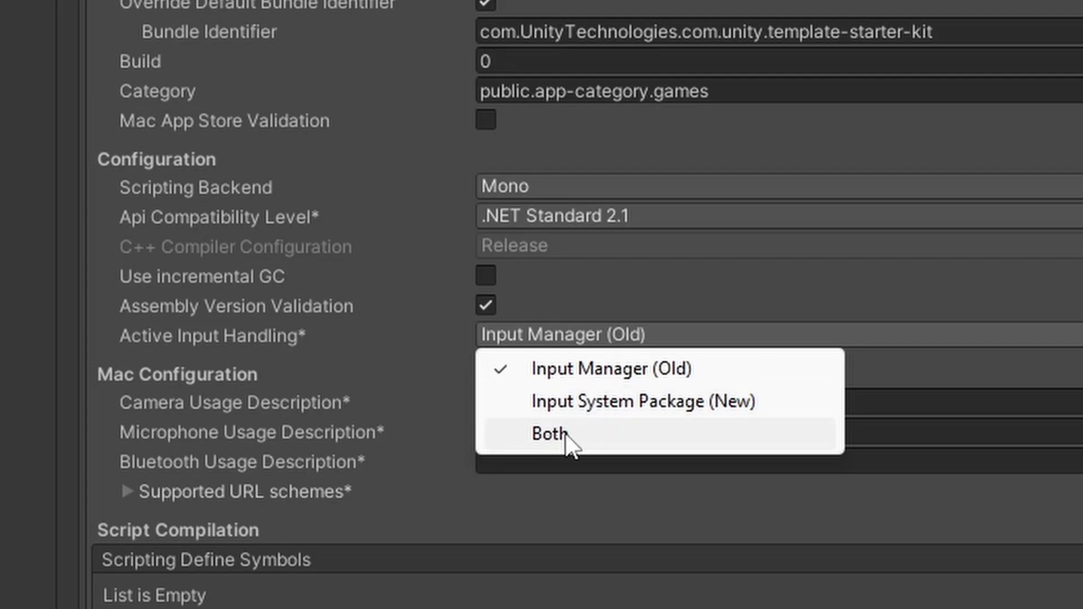
click(559, 435)
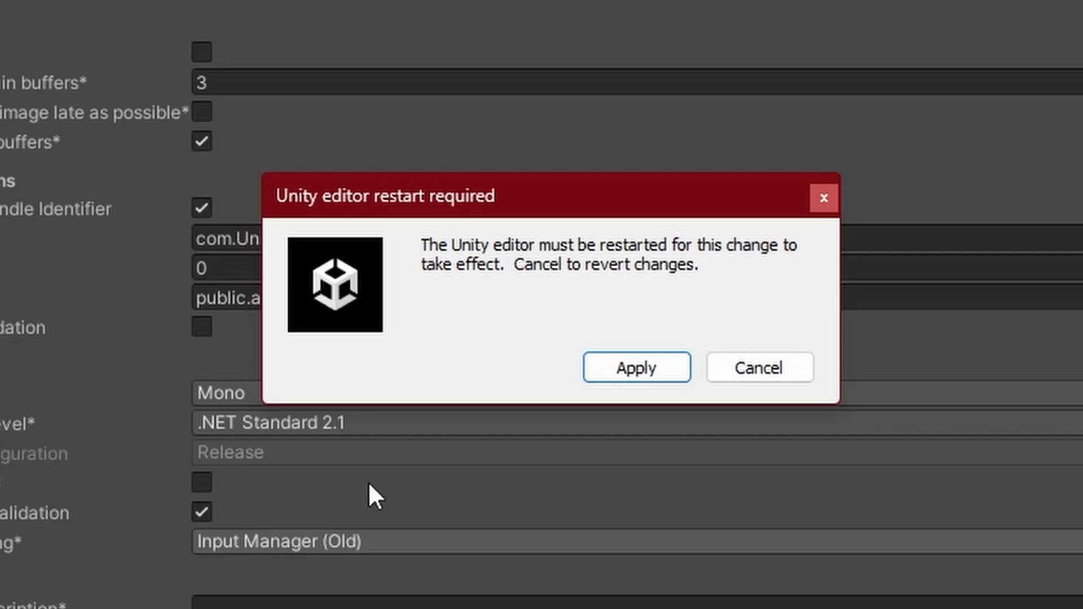
click(638, 366)
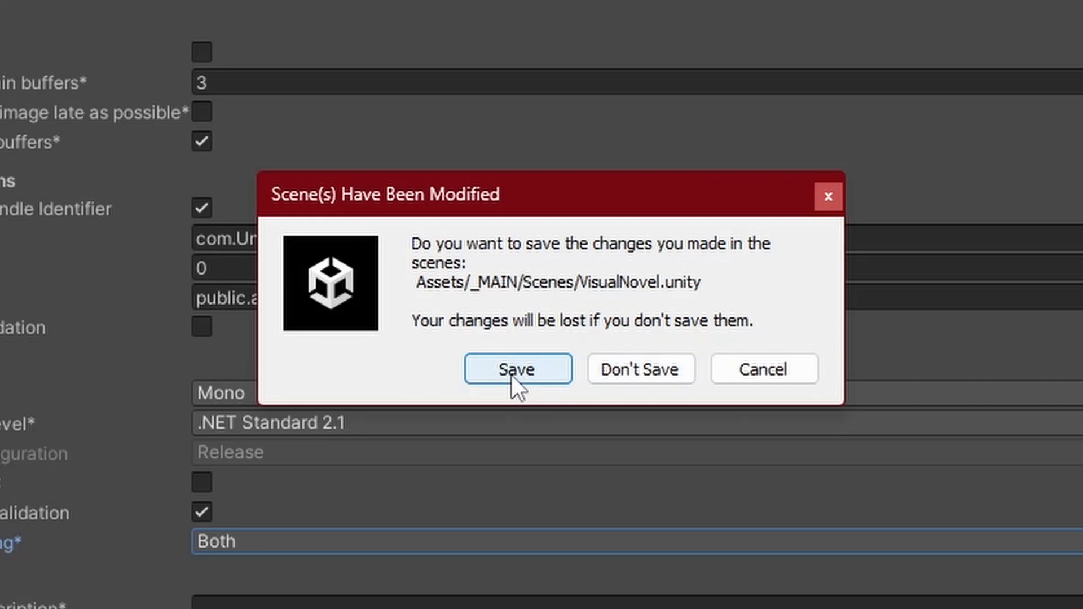
click(514, 375)
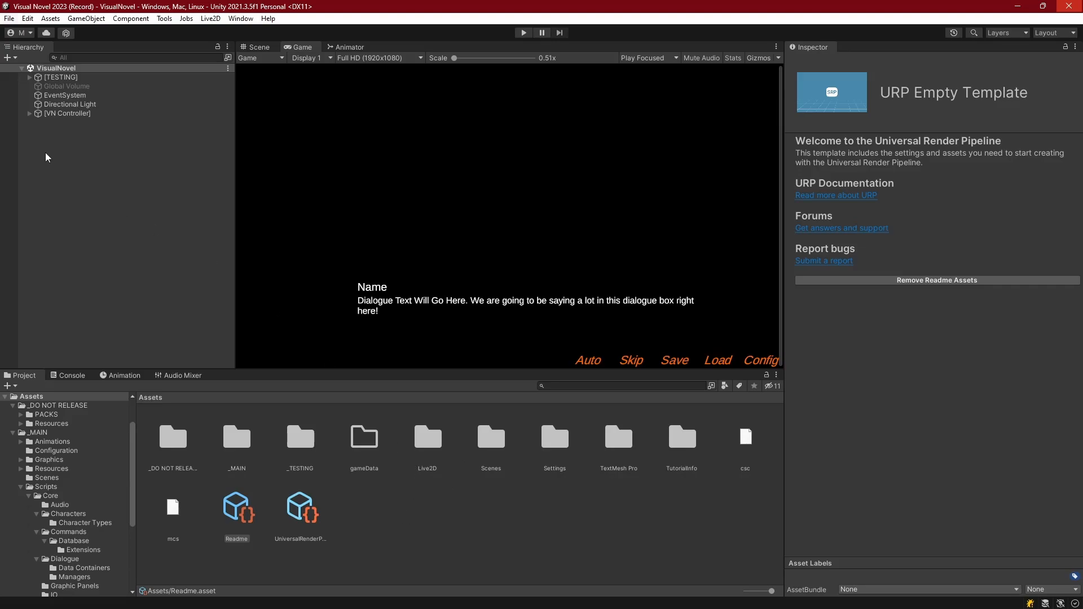
Add a Player Input component to the PlayerInput Manager object and move it above the Player Input Manager script.
click(29, 113)
click(38, 141)
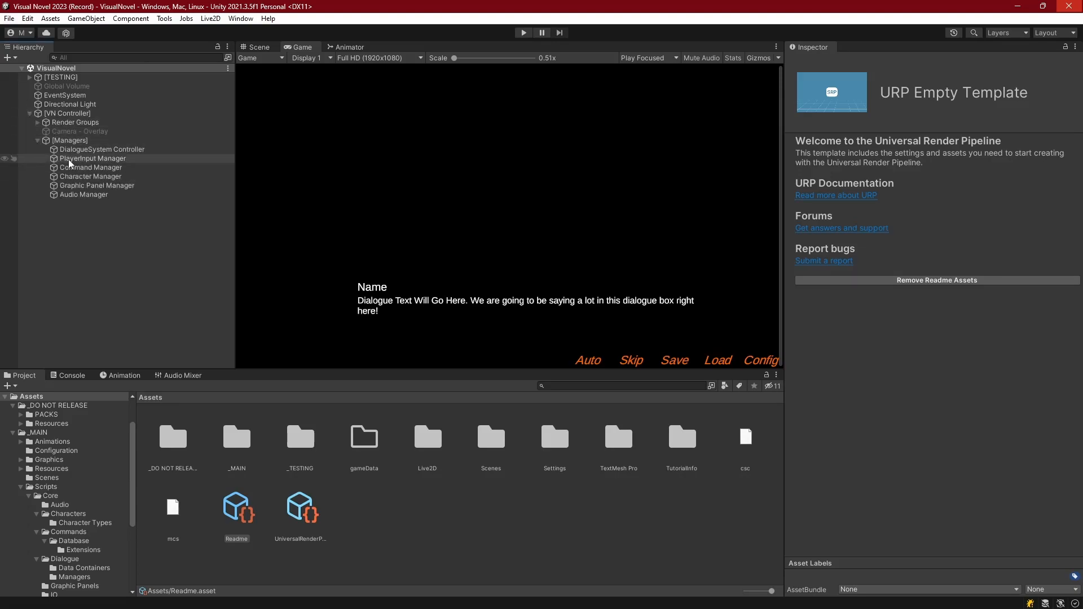
click(69, 161)
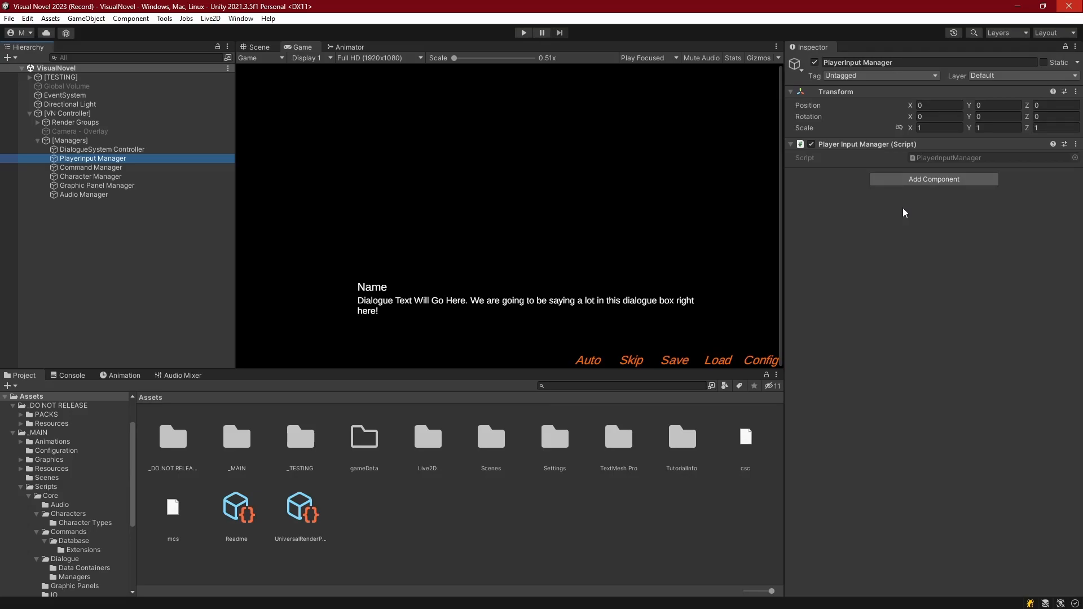
click(919, 179)
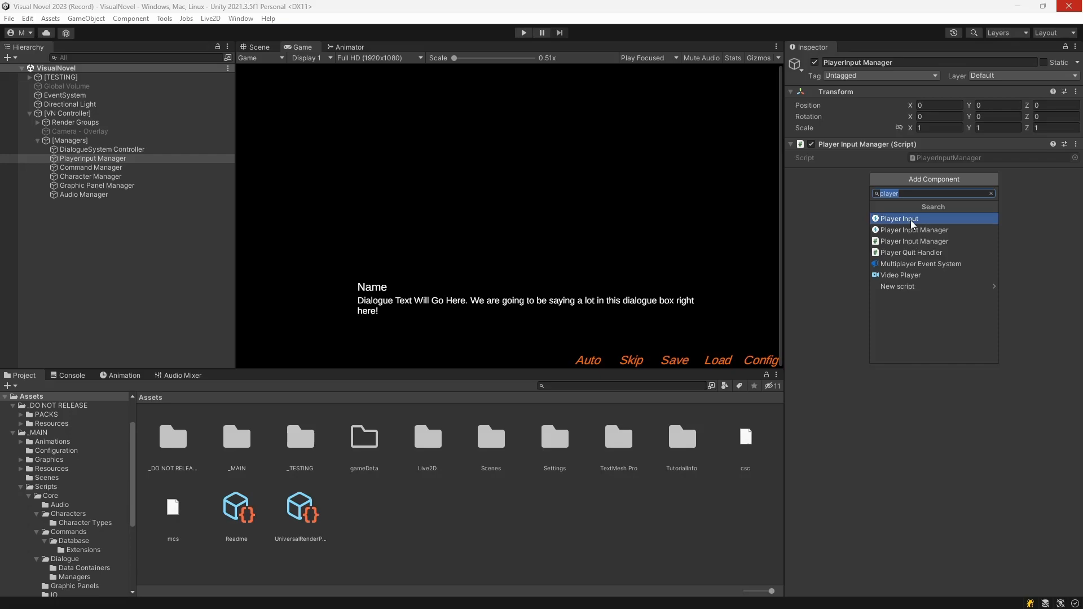
click(912, 221)
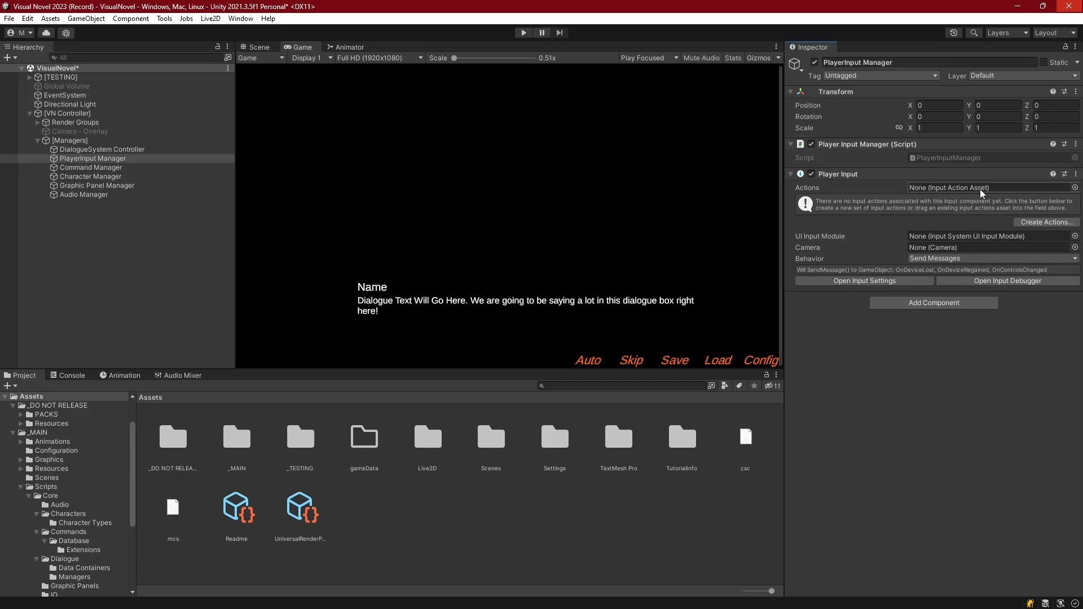
drag(860, 175, 858, 141)
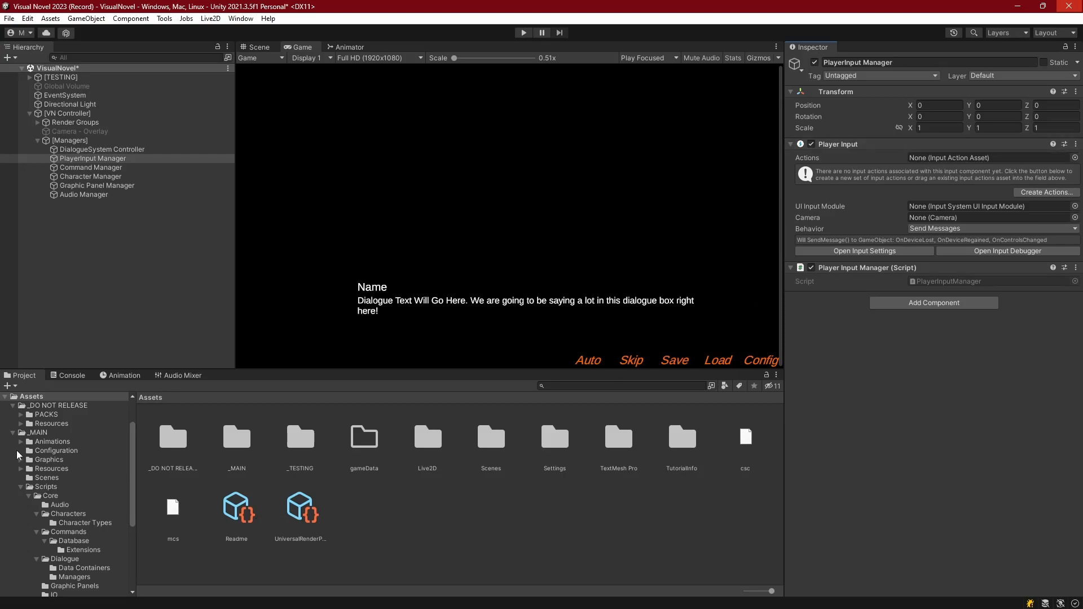
Create a folder named Input inside the _MAIN assets folder.
click(45, 434)
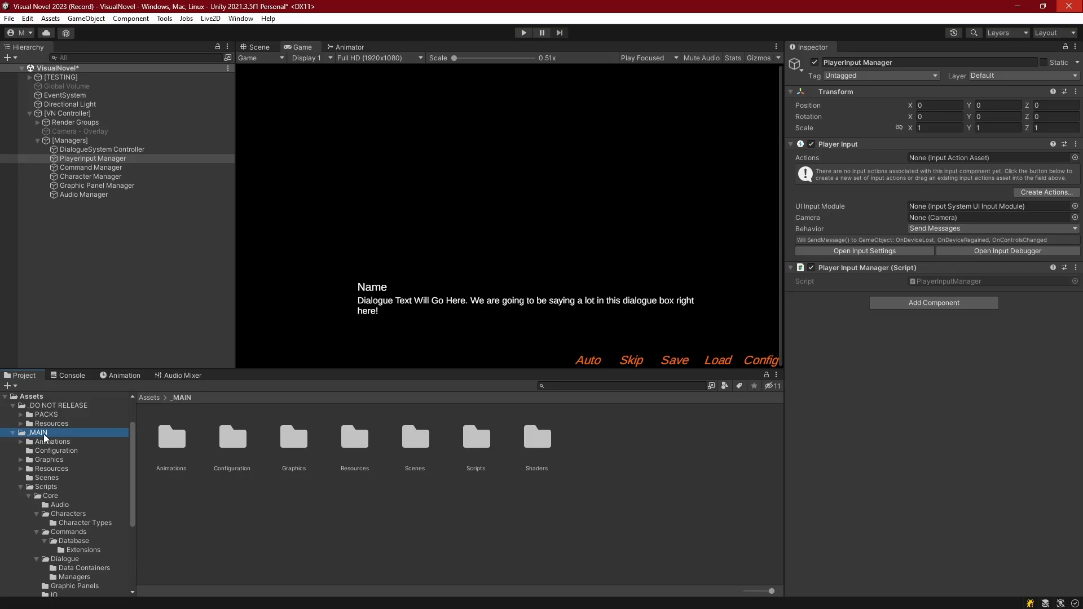
right_click(325, 539)
mouse_move(374, 229)
click(530, 52)
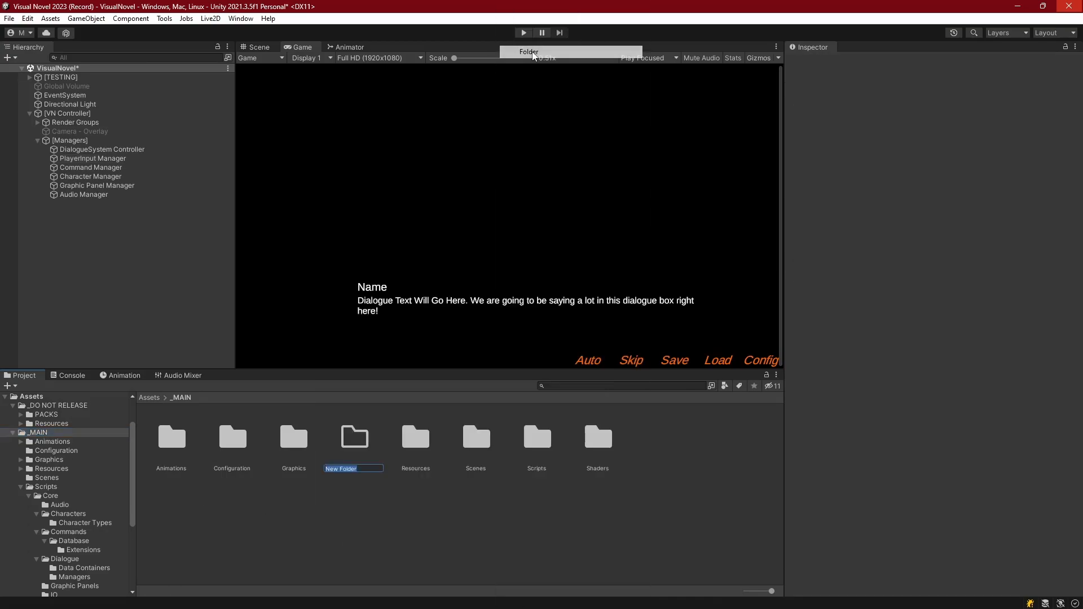
text(Input)
key(Return)
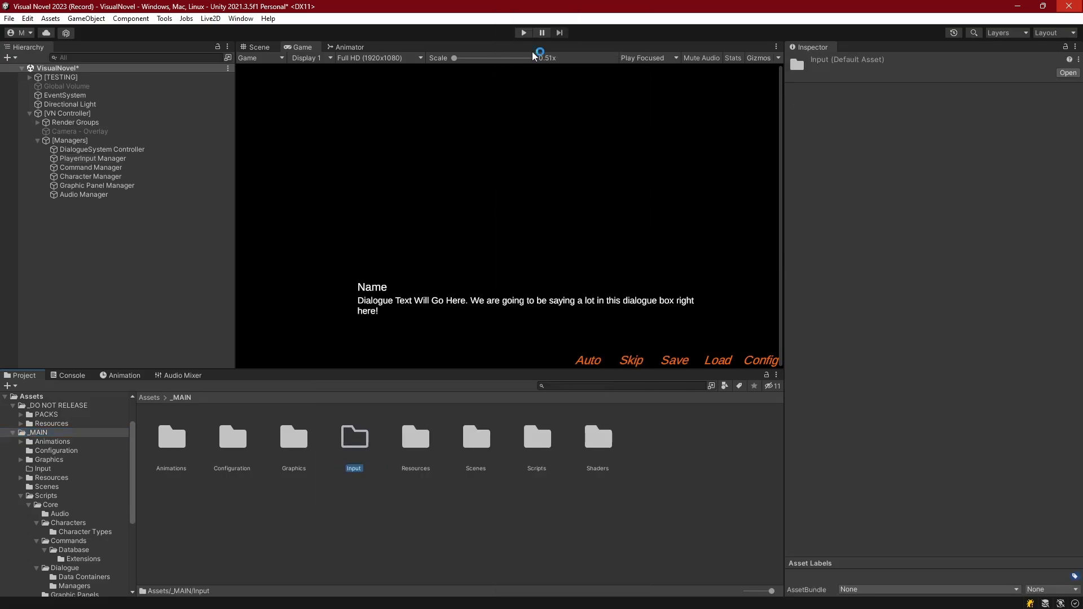
Create an Input Actions asset named VisualNovelInput inside the Input folder.
double_click(355, 440)
right_click(333, 458)
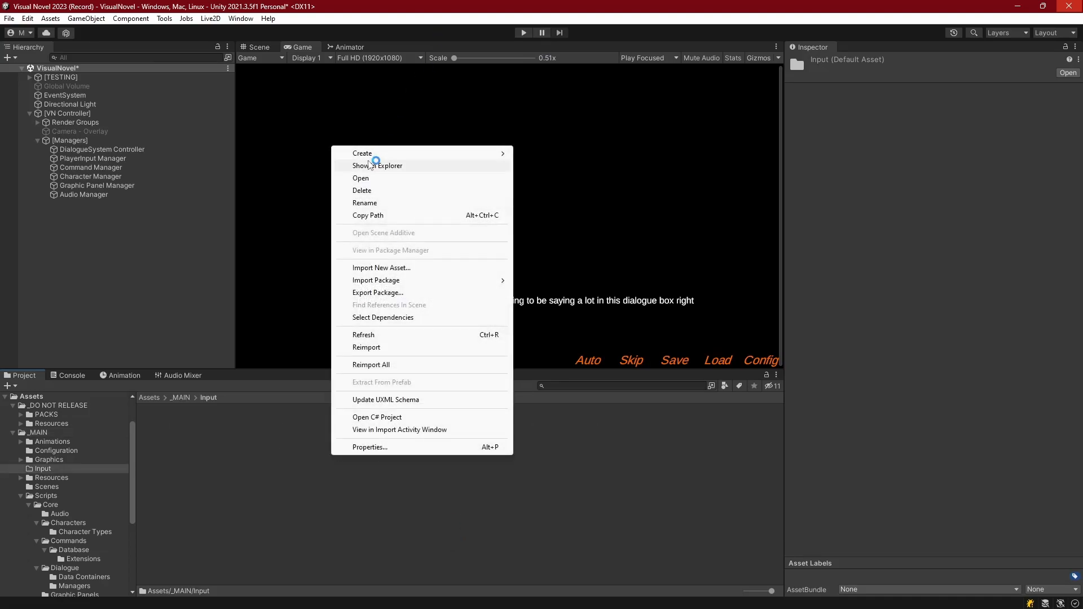
mouse_move(373, 156)
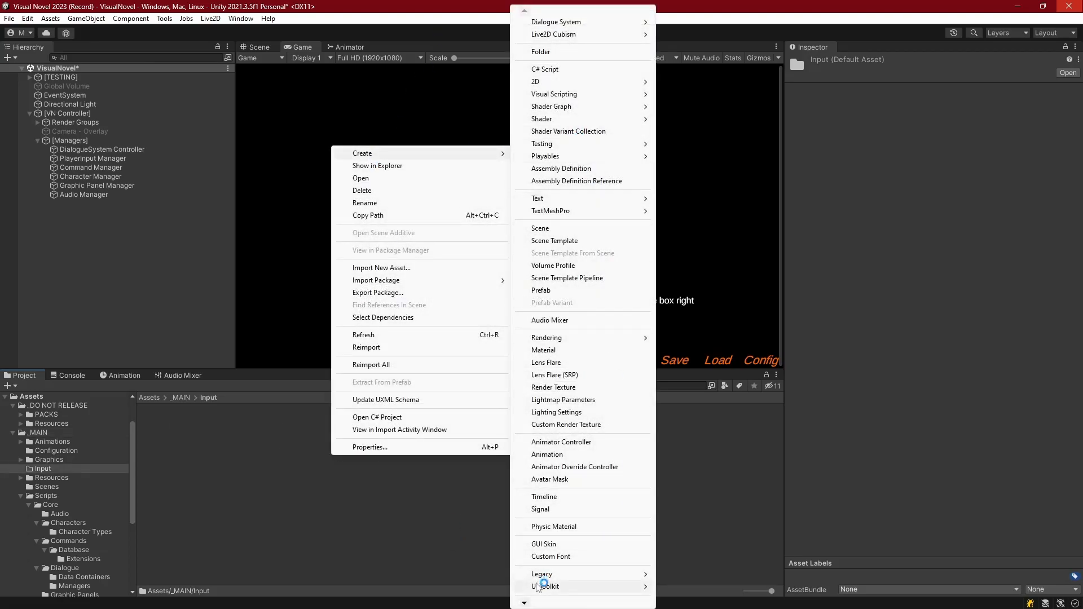
mouse_move(525, 603)
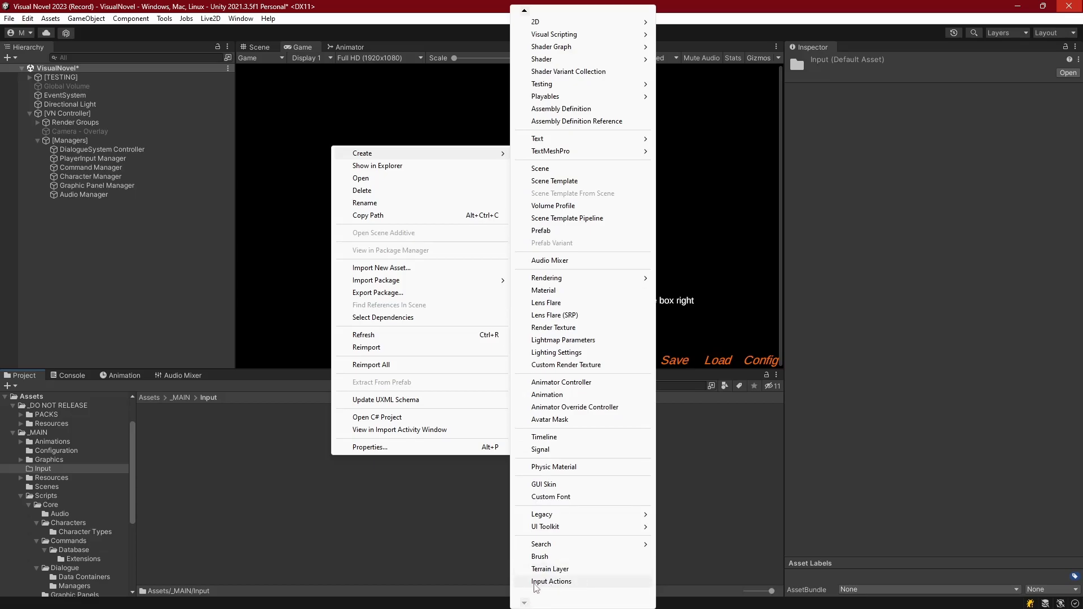
click(577, 583)
text(VisualNovelInpu)
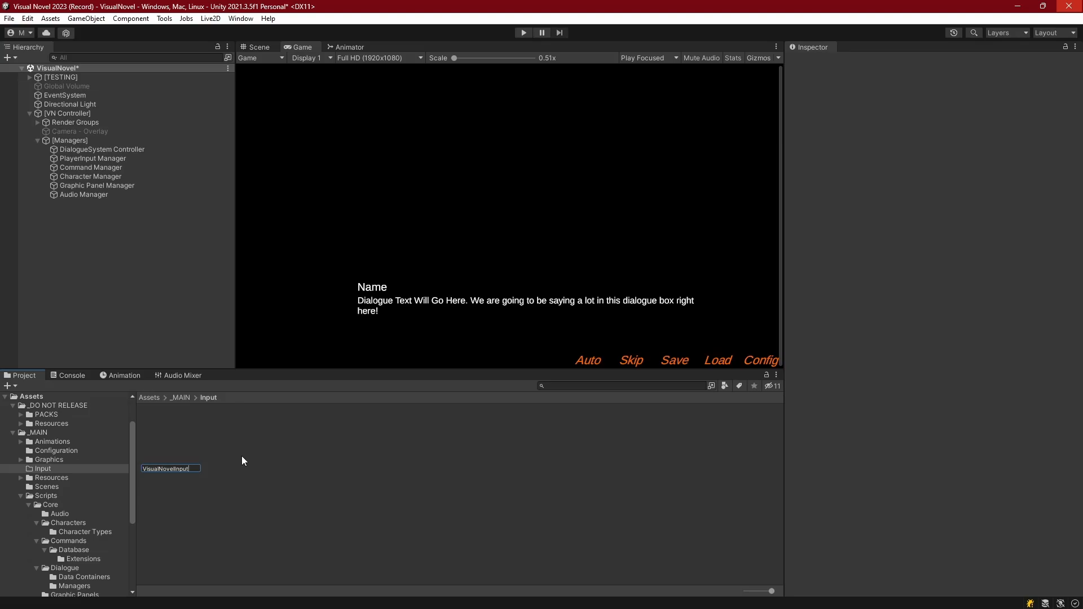
text(t)
key(Return)
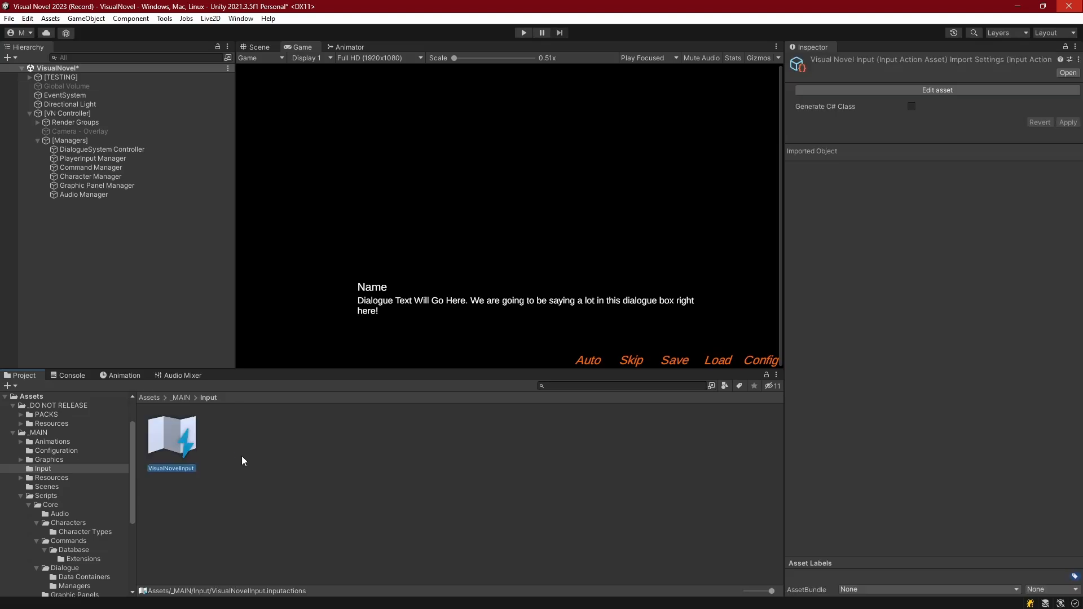
Open the VisualNovelInput asset for editing and add an action map named General.
double_click(170, 432)
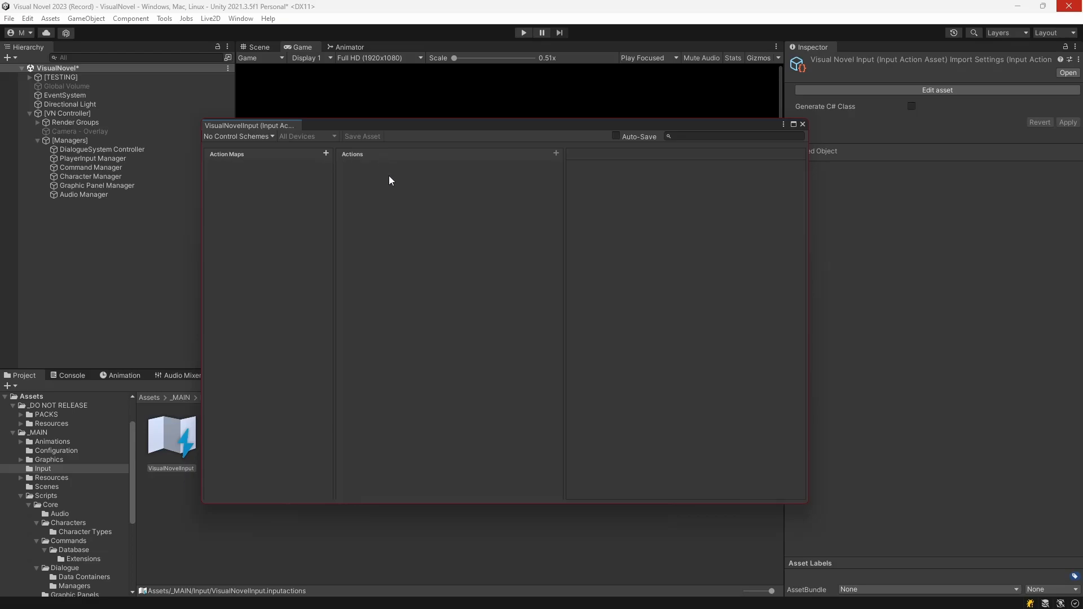
click(327, 152)
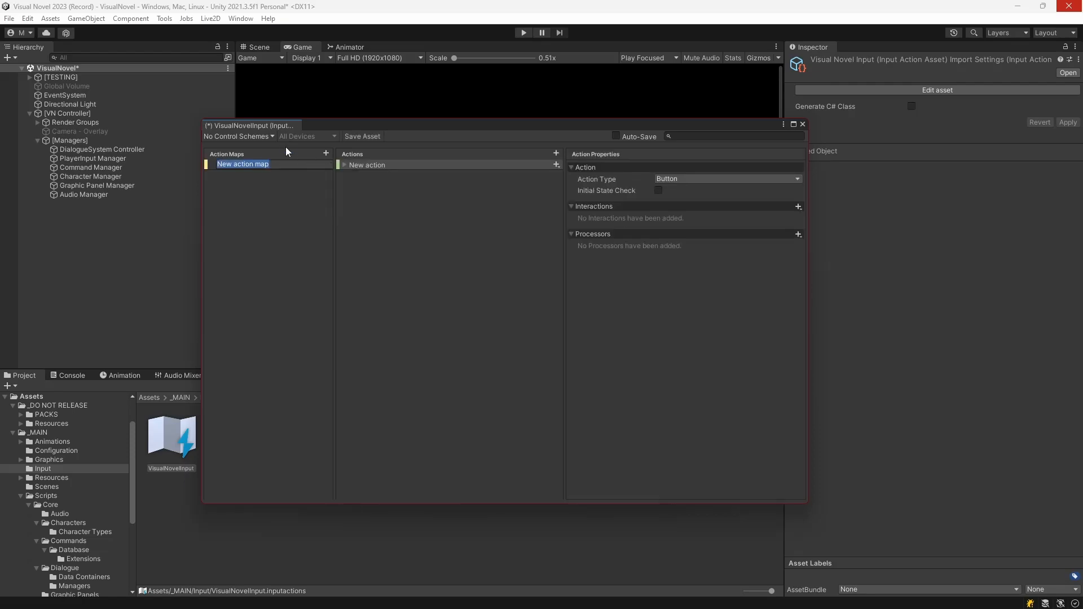
text(General)
key(Return)
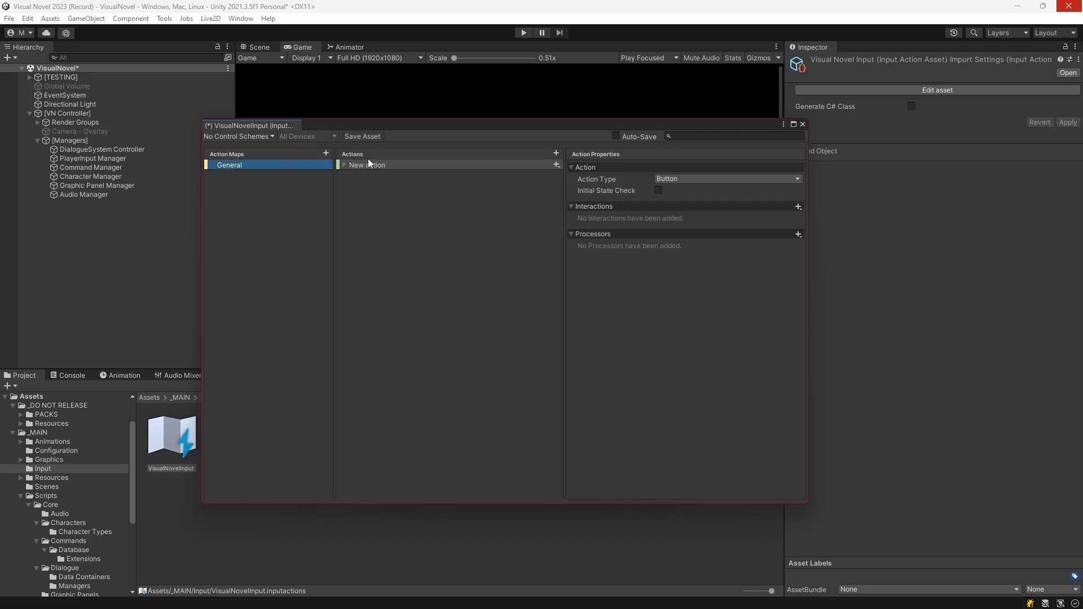
Expand the General map's new action and rename it Next.
click(344, 164)
click(361, 165)
double_click(370, 165)
text(Next)
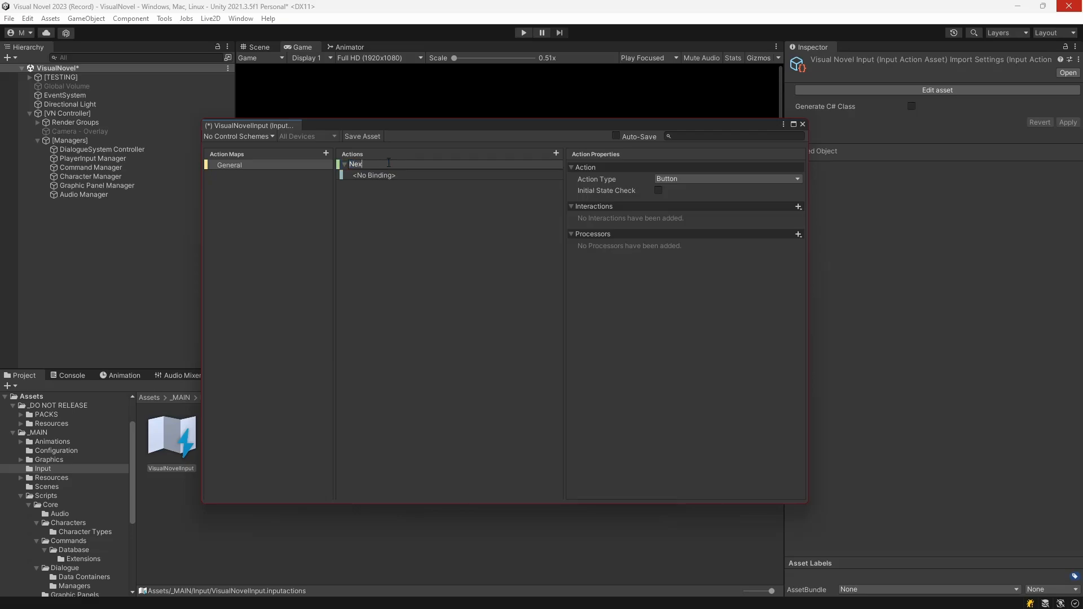
key(Return)
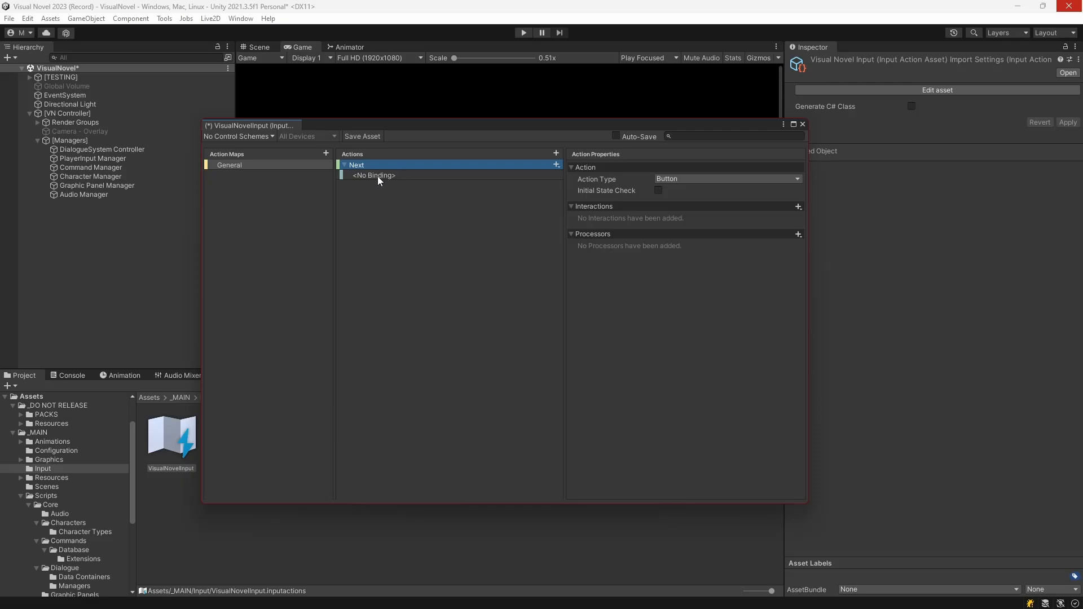
Set the path of the Next action's empty binding to Space [Keyboard] by listening for the key.
click(376, 175)
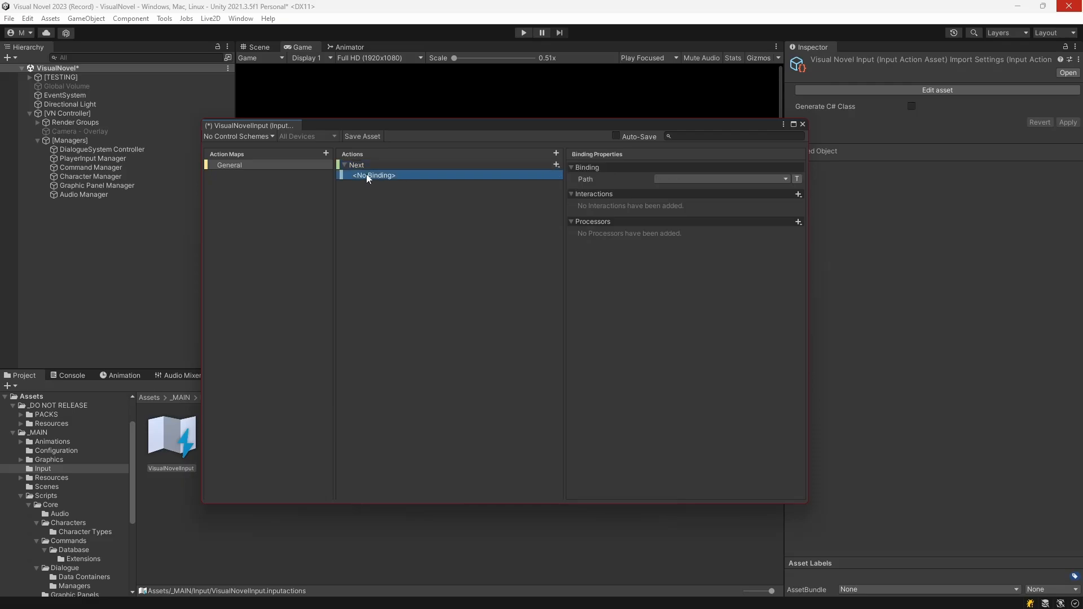
click(686, 178)
click(665, 190)
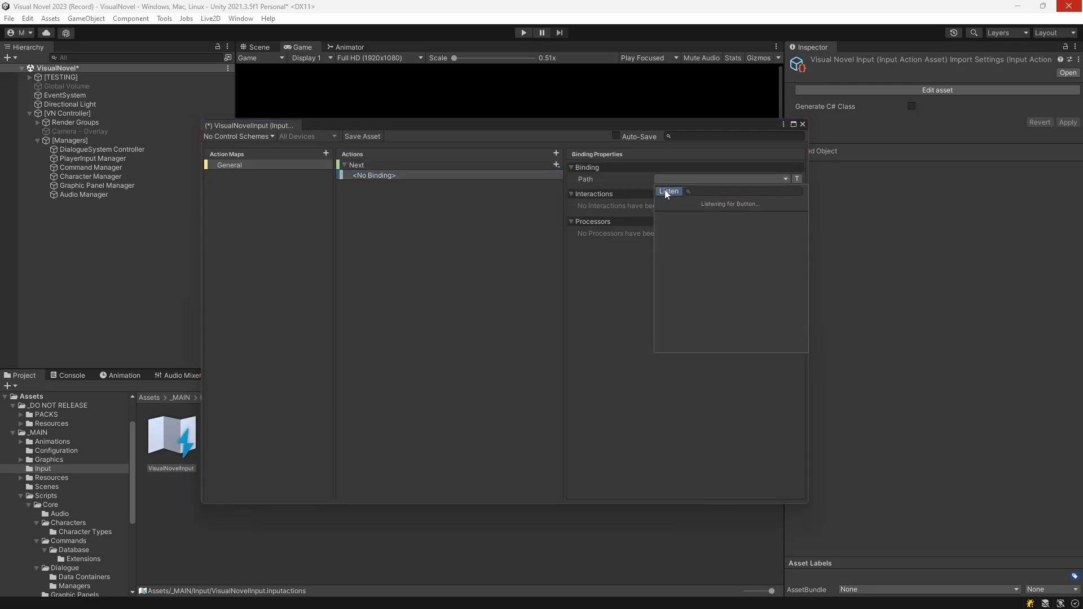
key(space)
click(690, 217)
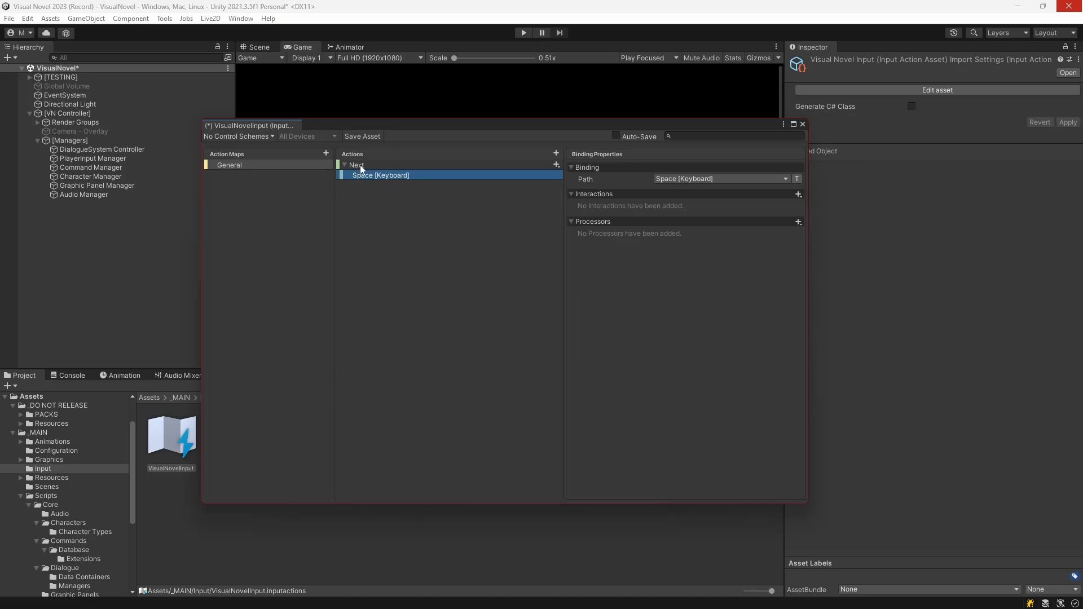
Add a second binding to the Next action with the path Enter [Keyboard], then save and close the input actions asset.
click(555, 166)
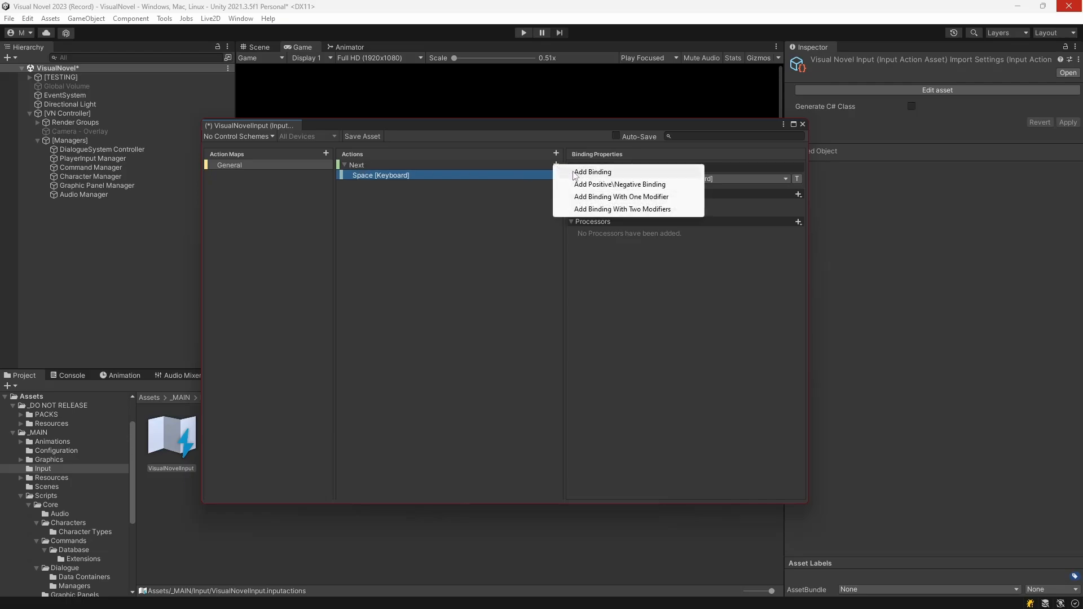
click(589, 178)
click(665, 179)
click(667, 192)
key(Return)
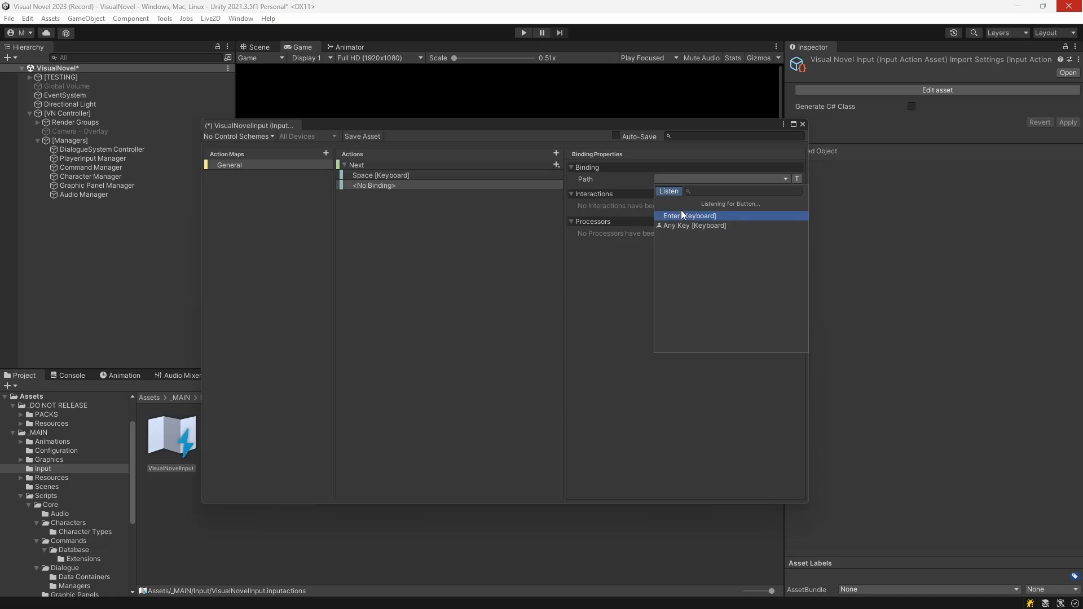
click(682, 214)
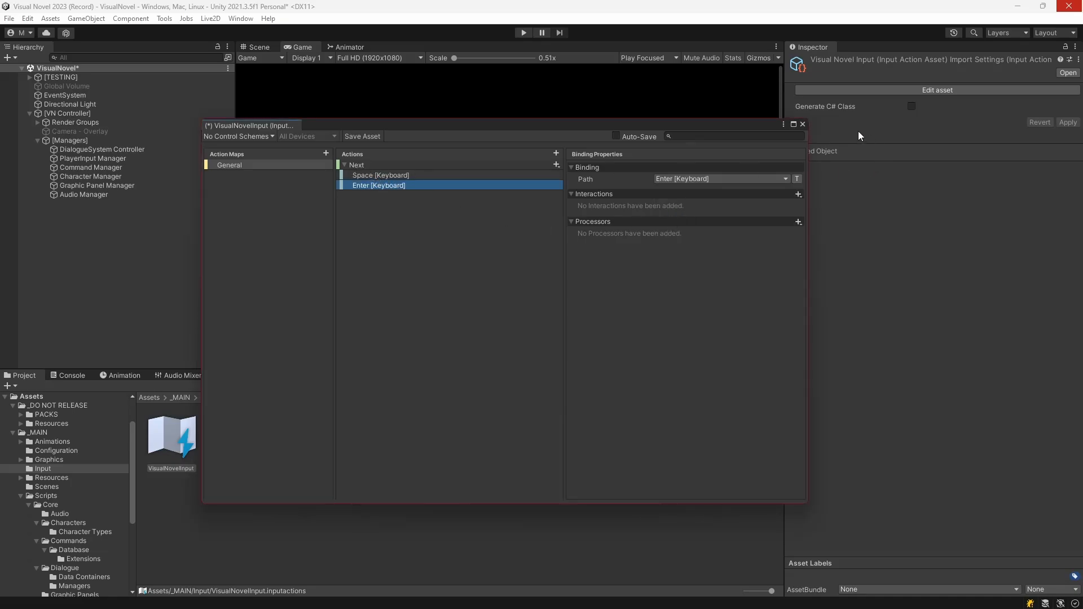
click(362, 136)
click(802, 124)
Assign VisualNovelInput as the Actions asset of PlayerInput Manager's Player Input component and set its Behavior to Invoke Unity Events.
click(78, 158)
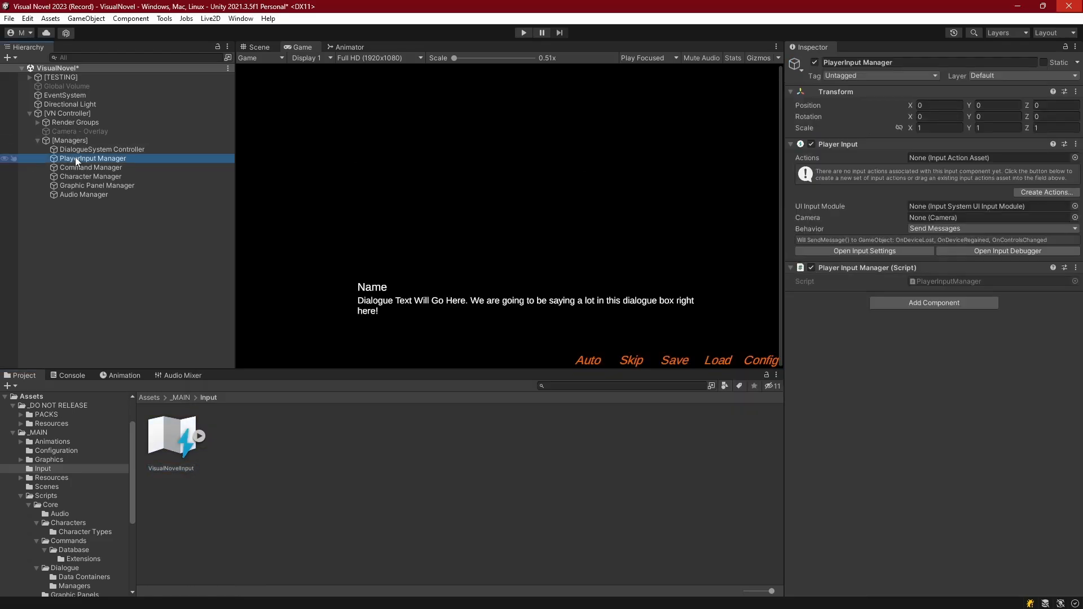
drag(171, 437, 933, 157)
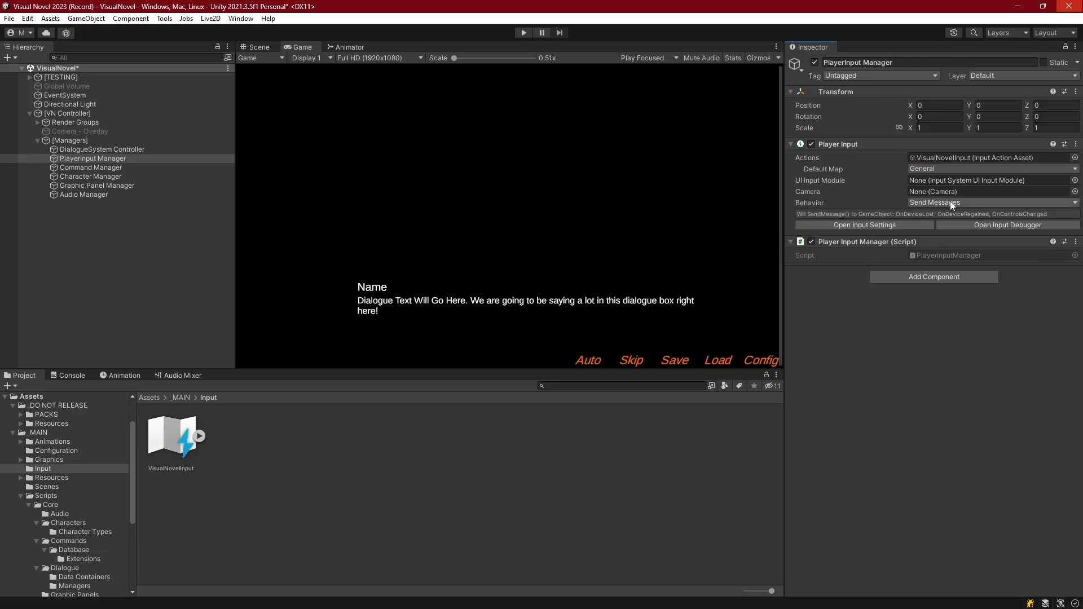
click(929, 204)
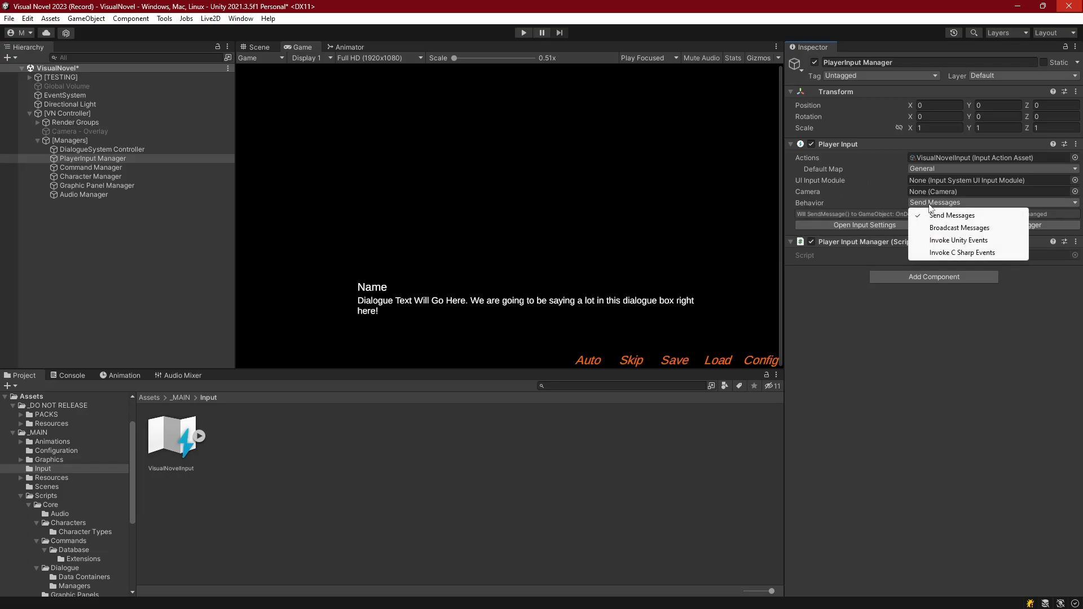
click(935, 241)
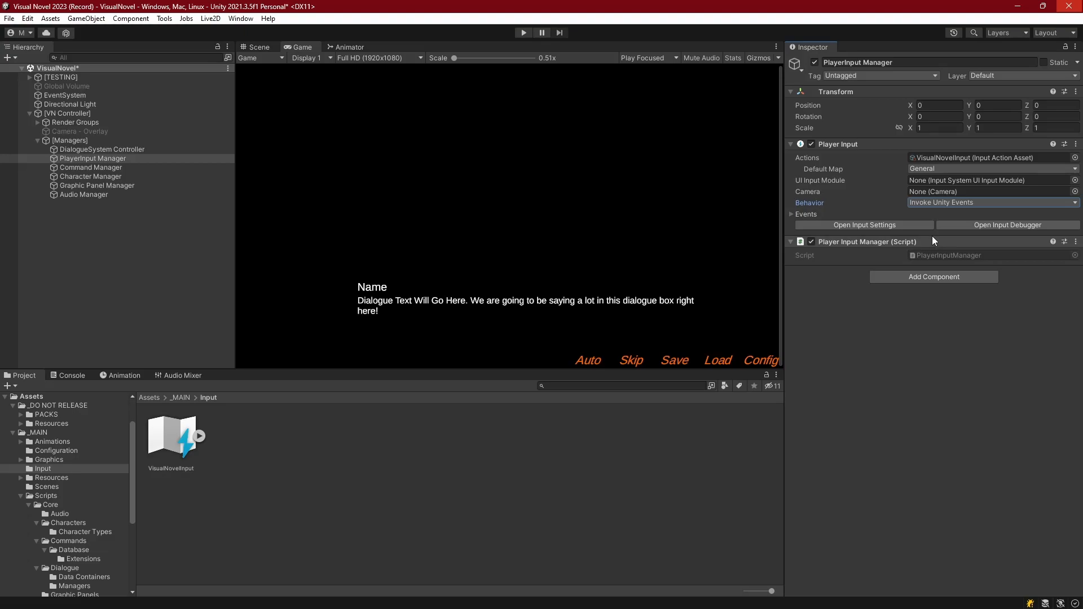